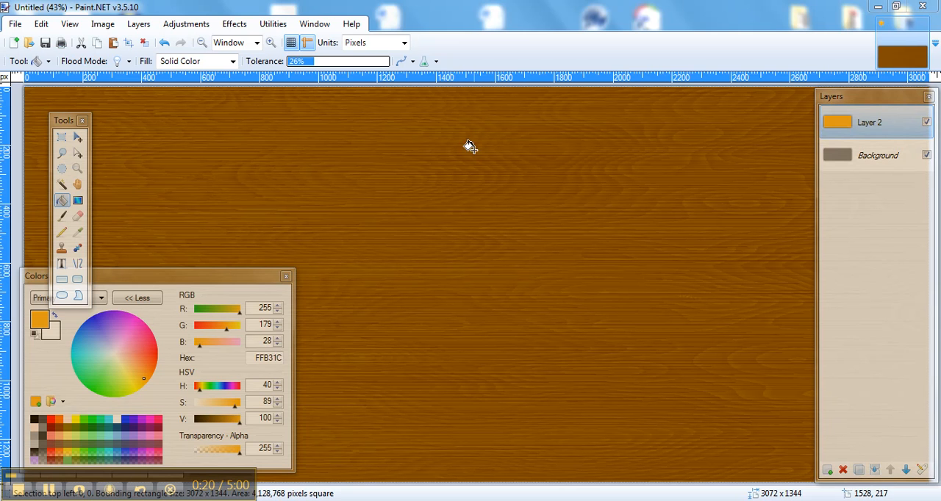
Close the open wood texture image and discard its unsaved changes.
click(315, 24)
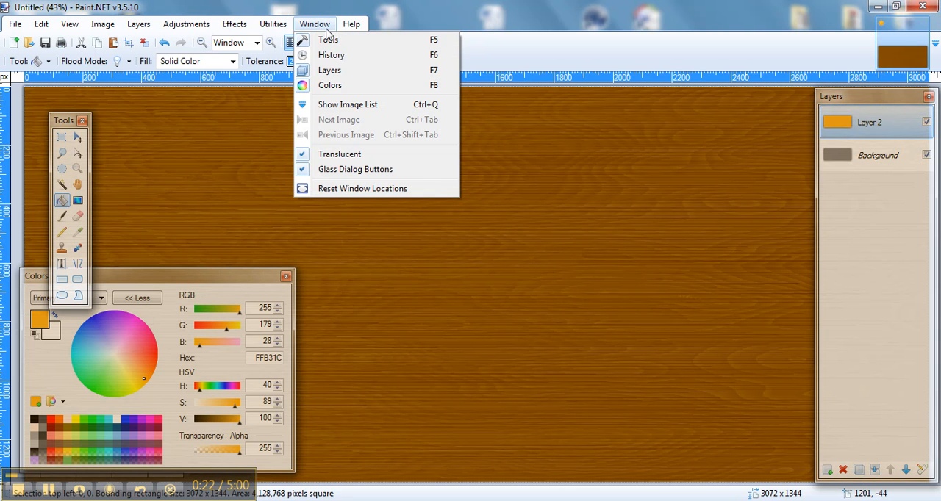
click(594, 191)
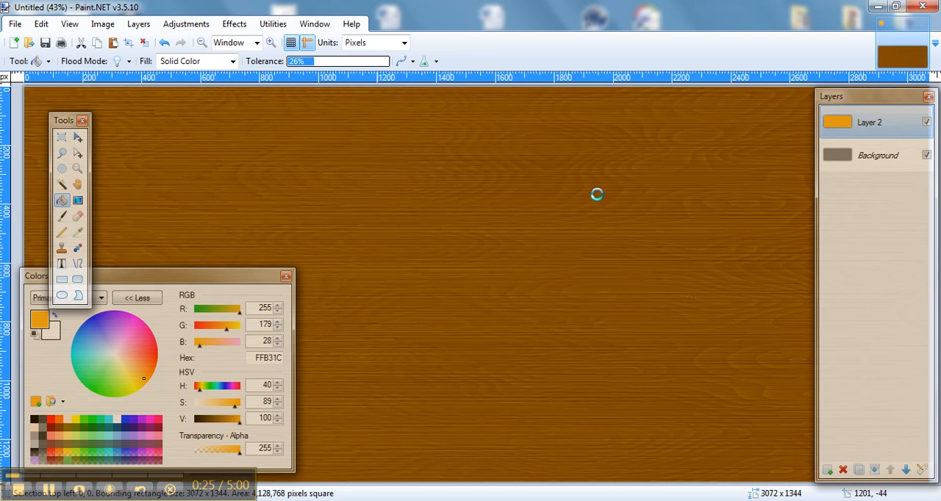
click(918, 24)
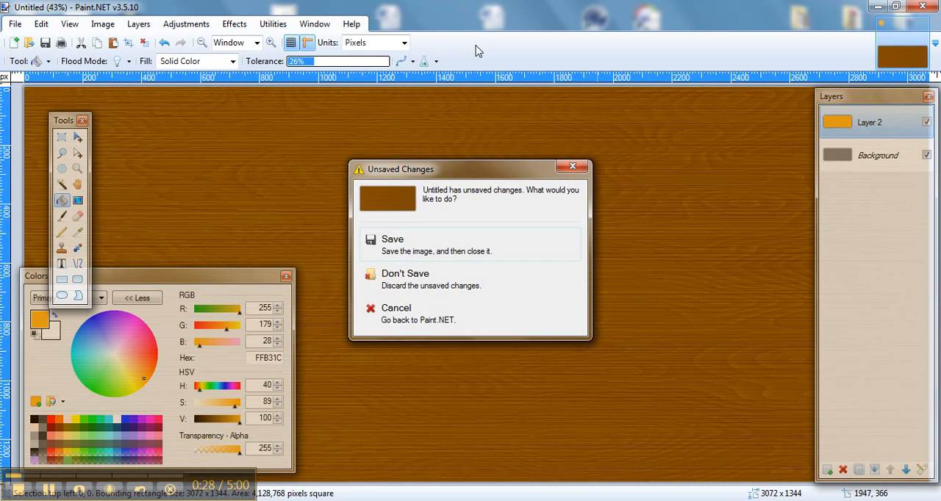
click(397, 277)
Create a new blank image 800 pixels wide and 1344 pixels high at 96 pixels/inch.
click(14, 25)
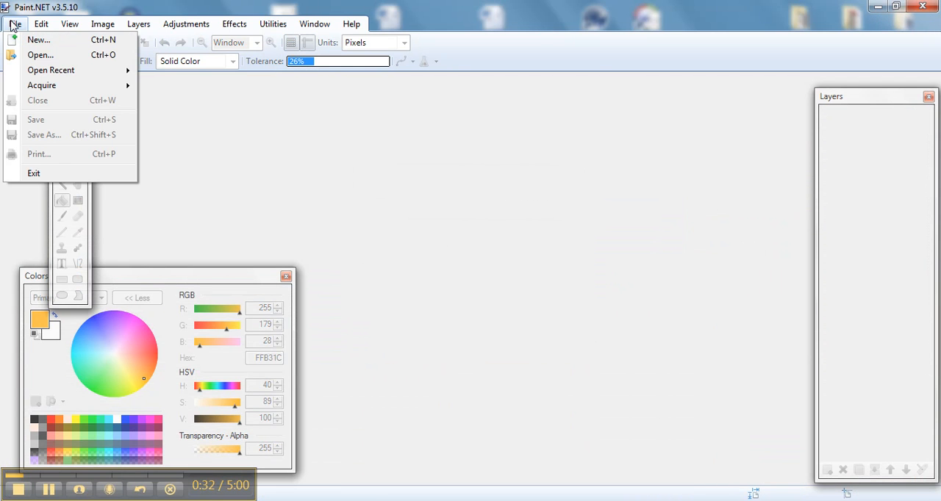
click(32, 41)
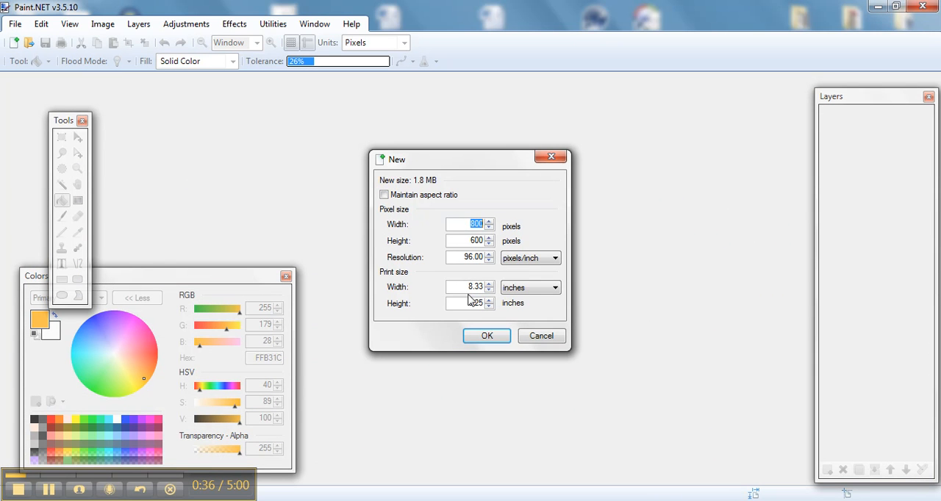
text(14.00)
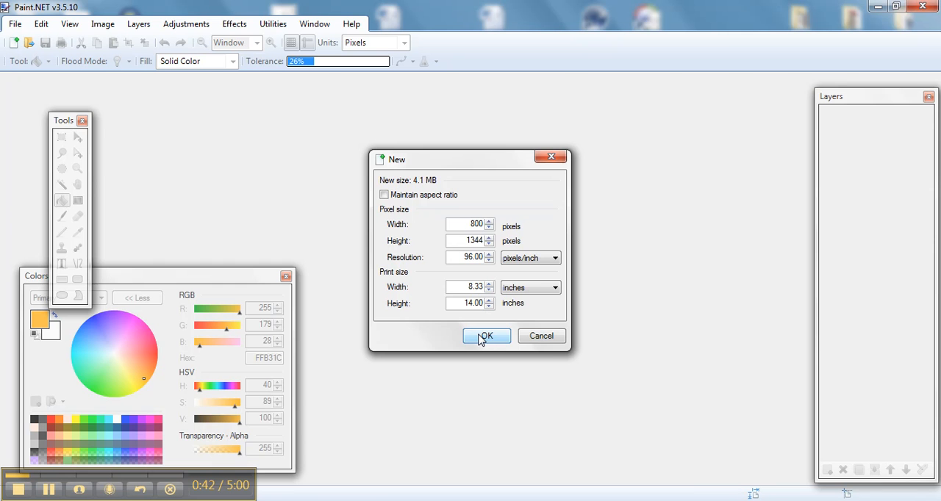
click(484, 337)
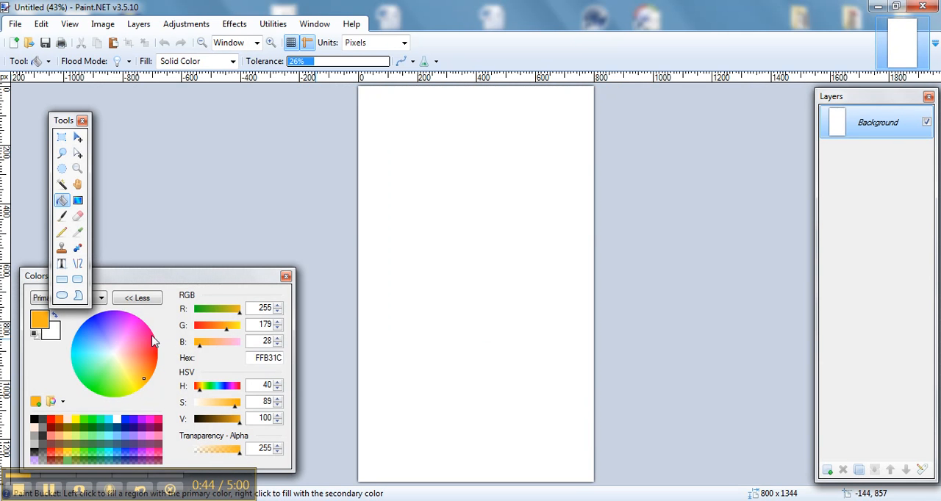
Fill the whole Background layer with black (000000) using the Paint Bucket.
click(44, 324)
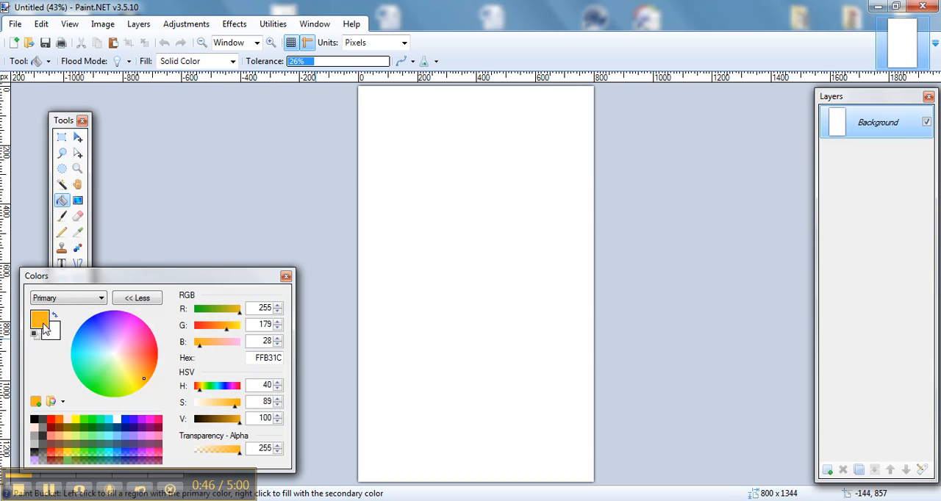
click(34, 420)
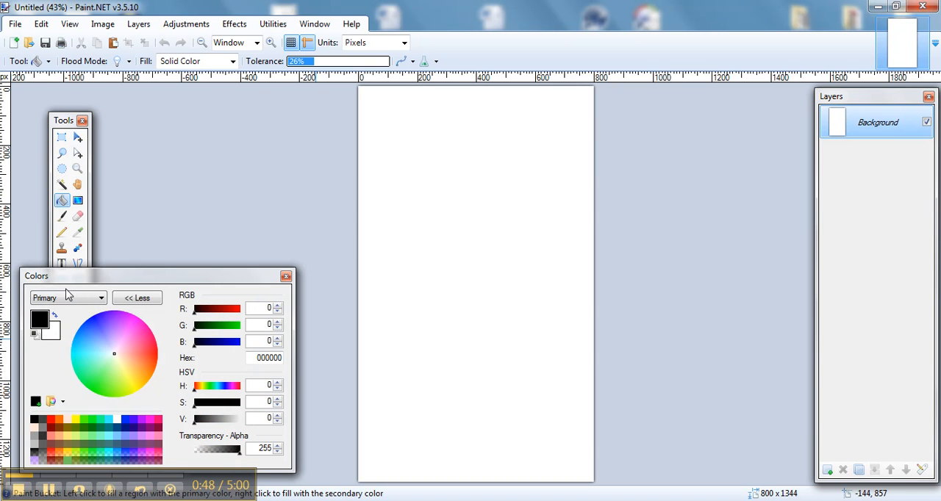
click(458, 233)
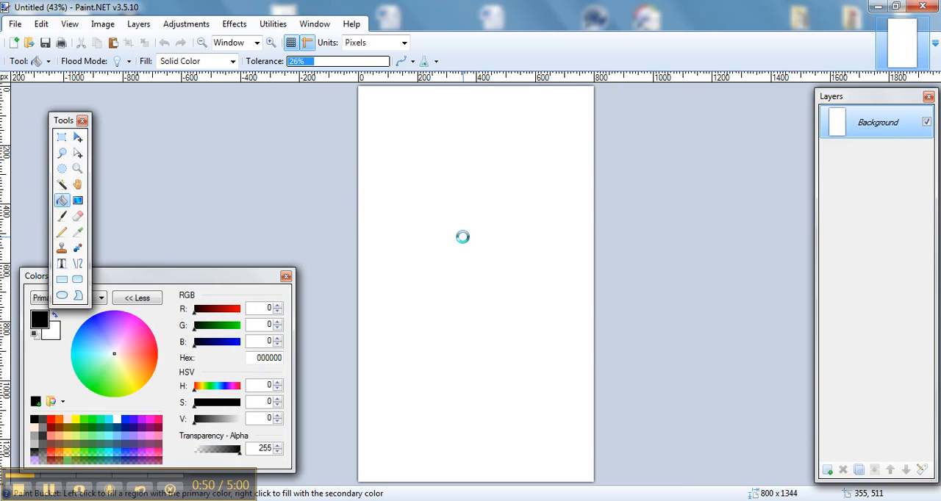
Swap the colors so white is primary, and set the black secondary color's alpha to 0.
click(55, 316)
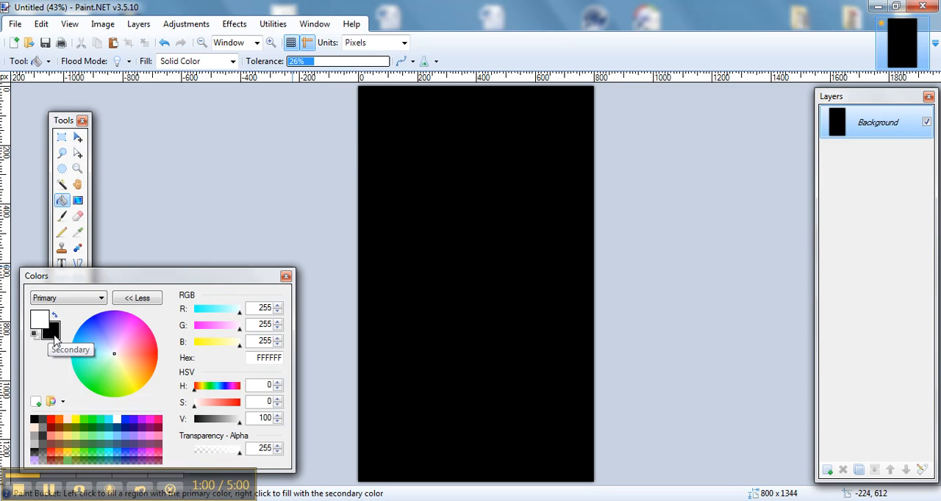
click(55, 335)
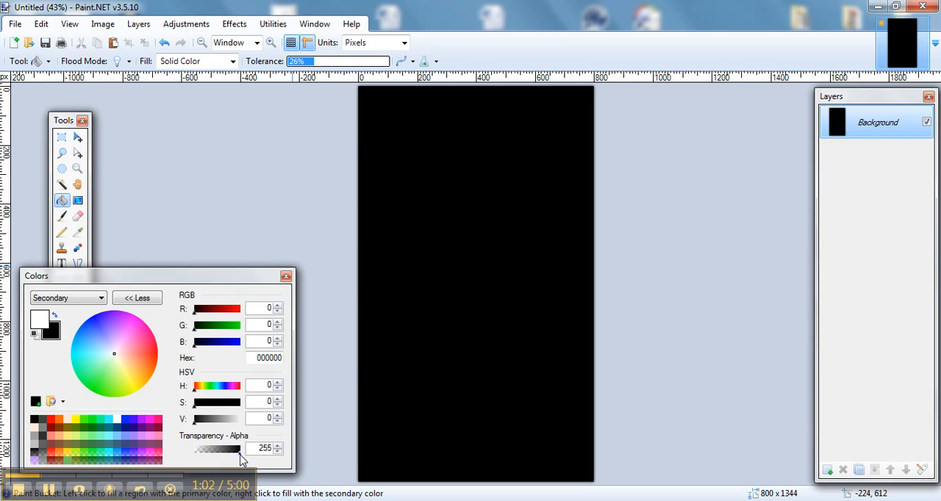
drag(242, 458, 193, 458)
Draw white-to-transparent radial gradients of varied sizes scattered over the whole black canvas, some of them overlapping.
click(78, 205)
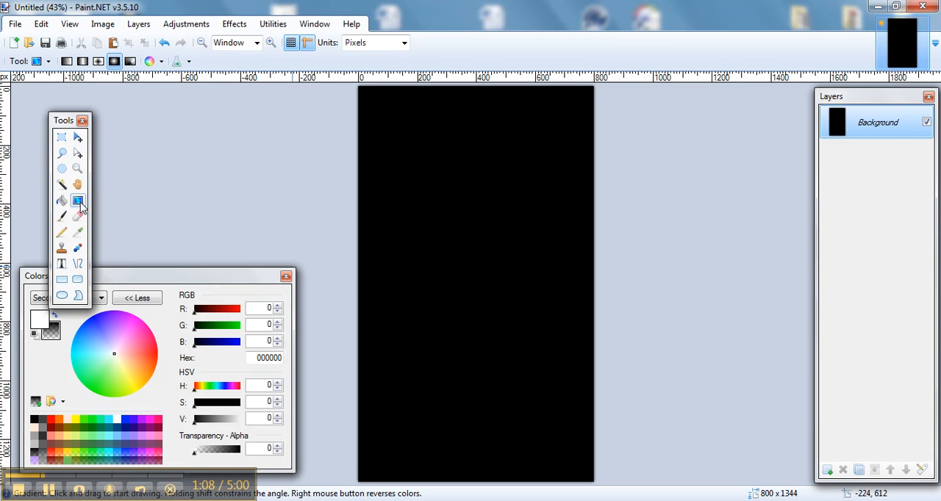
drag(554, 111, 582, 143)
drag(389, 171, 469, 224)
drag(432, 152, 468, 222)
drag(468, 192, 508, 224)
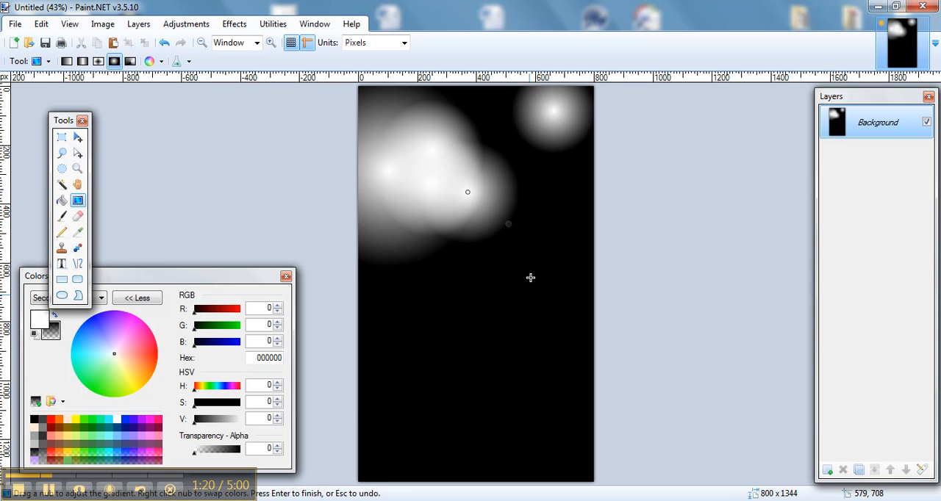
drag(547, 276, 607, 312)
drag(398, 307, 483, 353)
drag(381, 381, 434, 422)
drag(522, 411, 638, 412)
drag(454, 448, 506, 495)
drag(460, 286, 471, 291)
drag(558, 180, 620, 202)
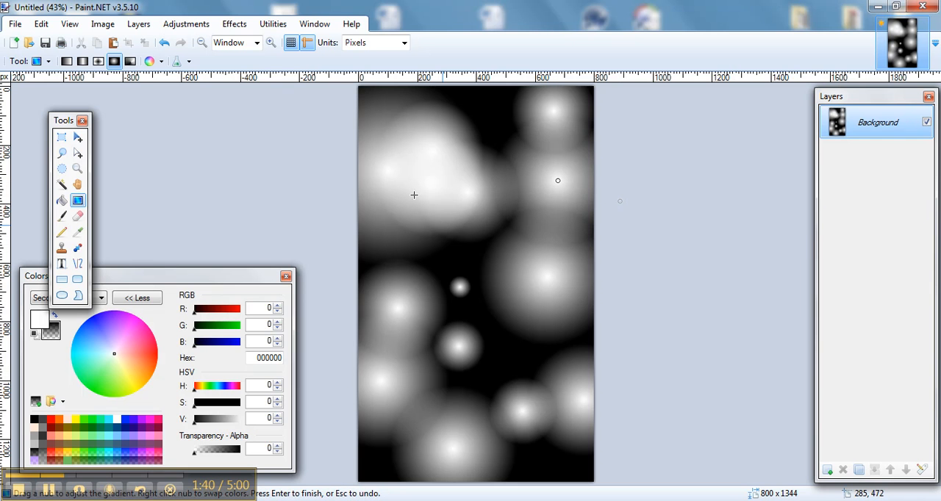
Render Clouds over the gradients with roughness 0.06 and the Normal blend mode.
click(232, 26)
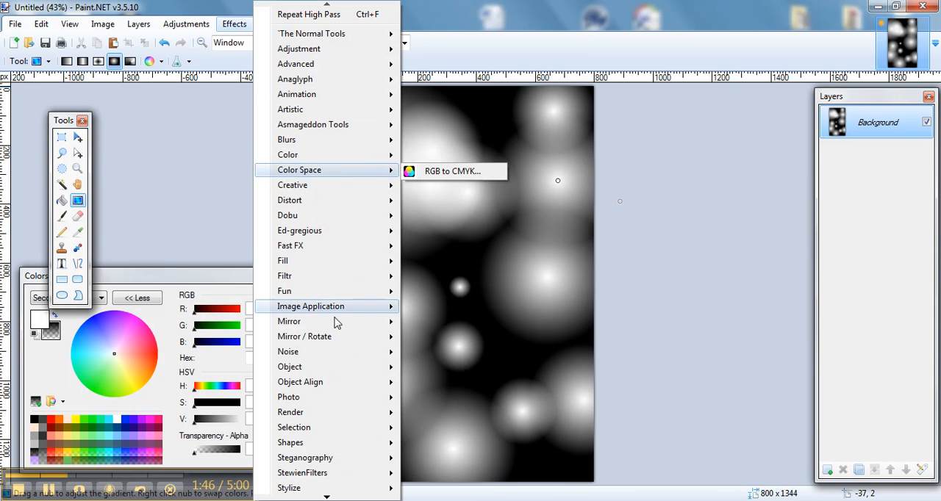
mouse_move(336, 419)
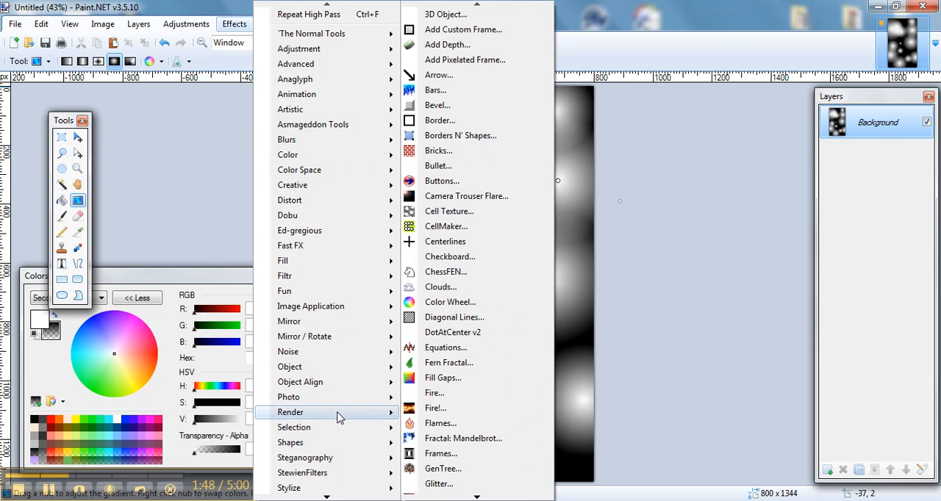
click(472, 290)
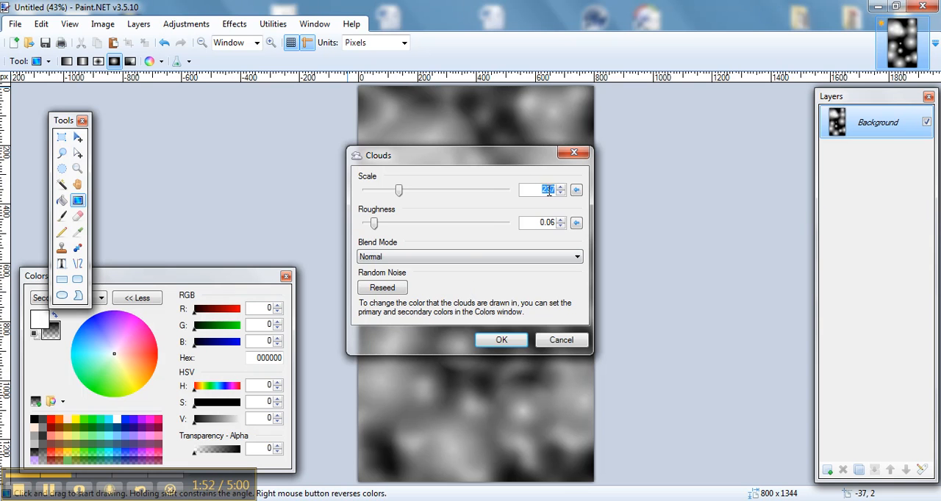
click(499, 340)
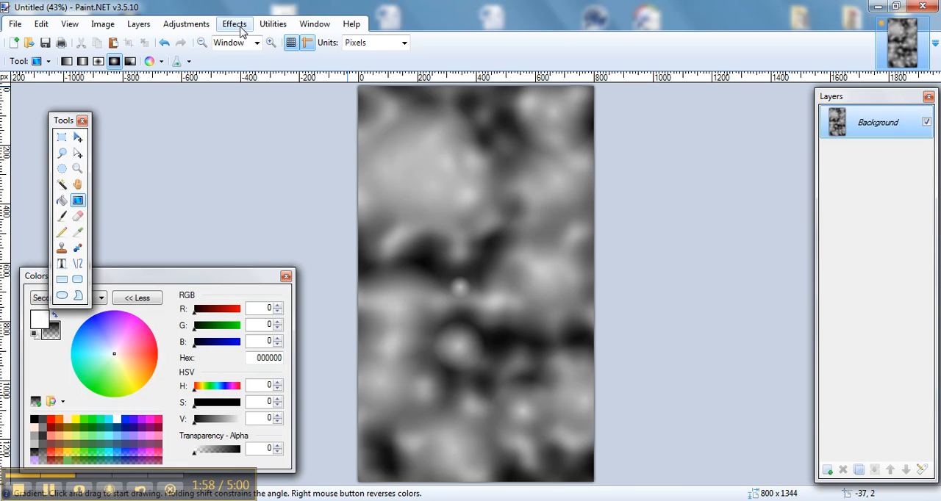
Render Bars from the right edge with width 1, both bar lengths 100% and transparency 39.
click(235, 24)
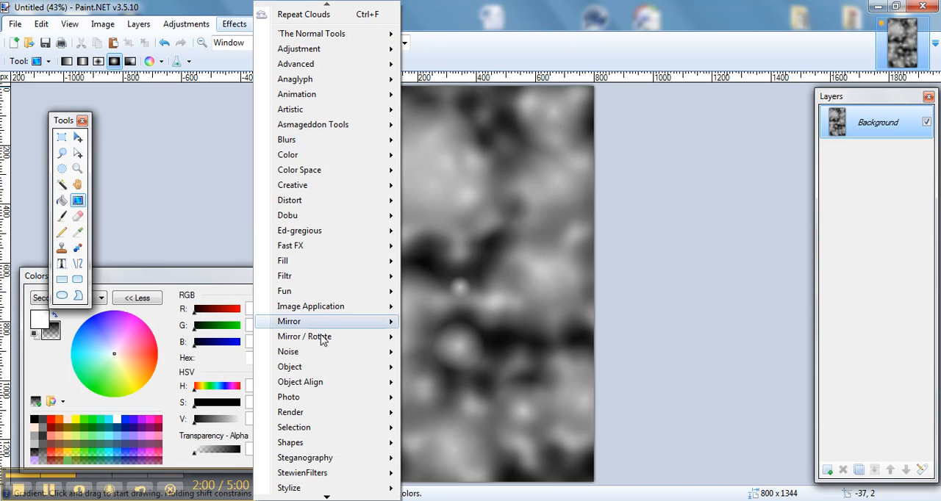
mouse_move(332, 416)
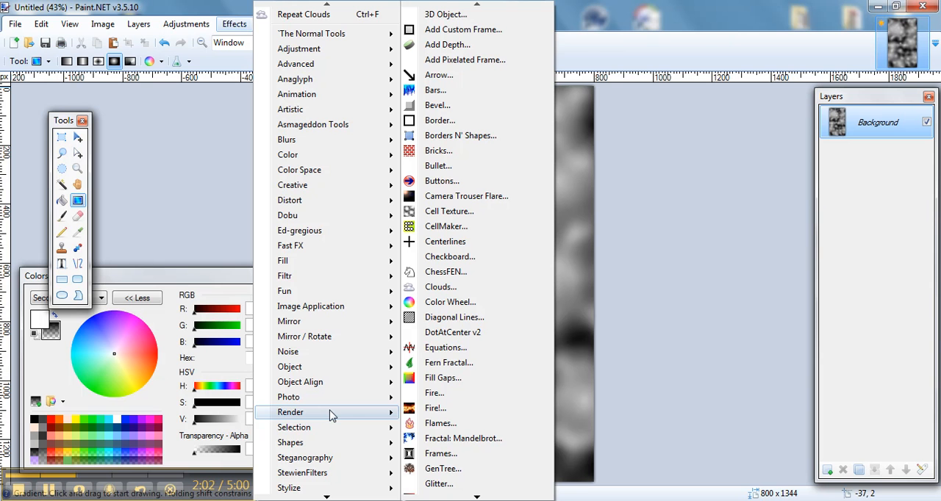
click(481, 95)
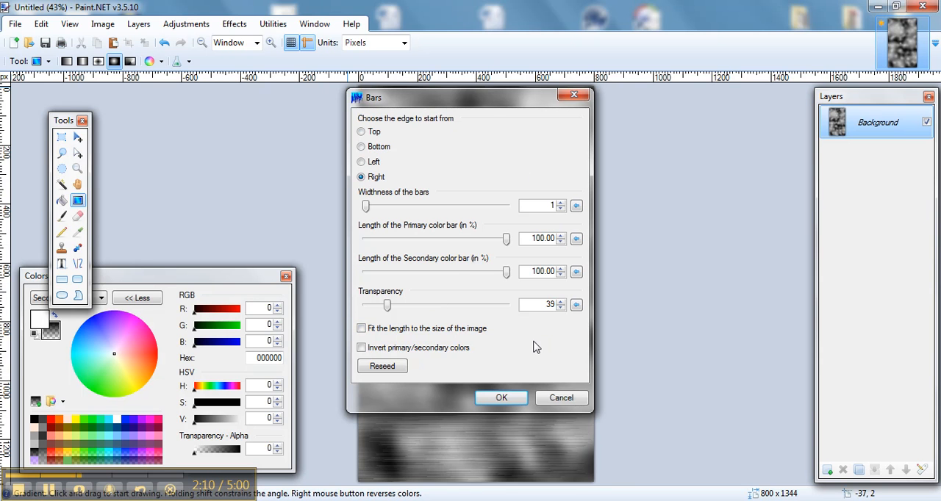
click(500, 400)
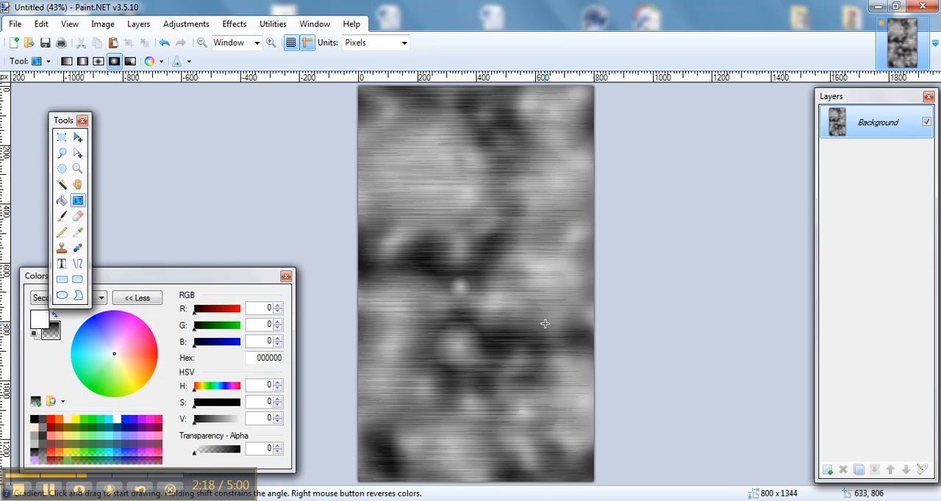
Posterize the image with linked red, green and blue values of 18.
click(185, 25)
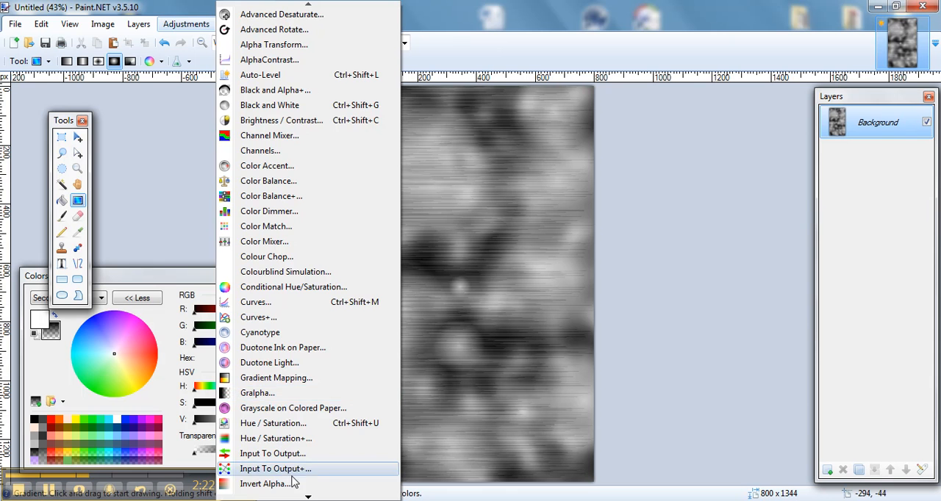
mouse_move(308, 497)
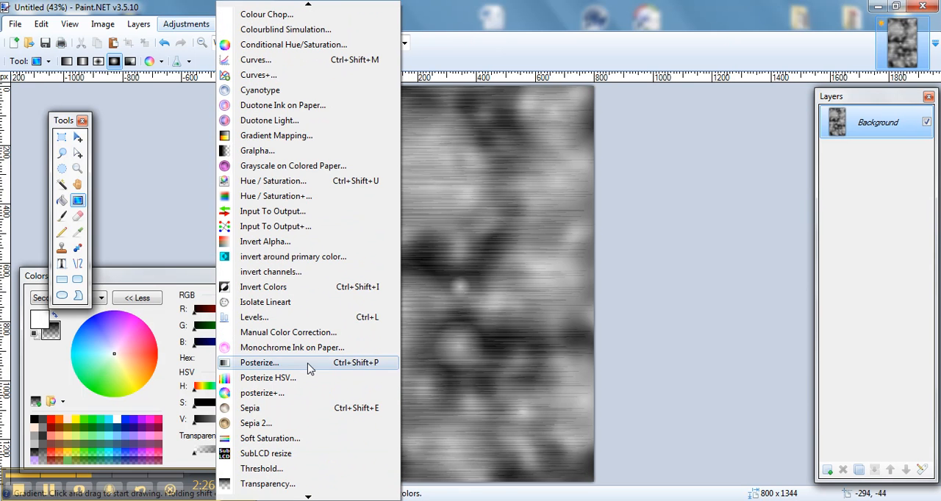
click(310, 369)
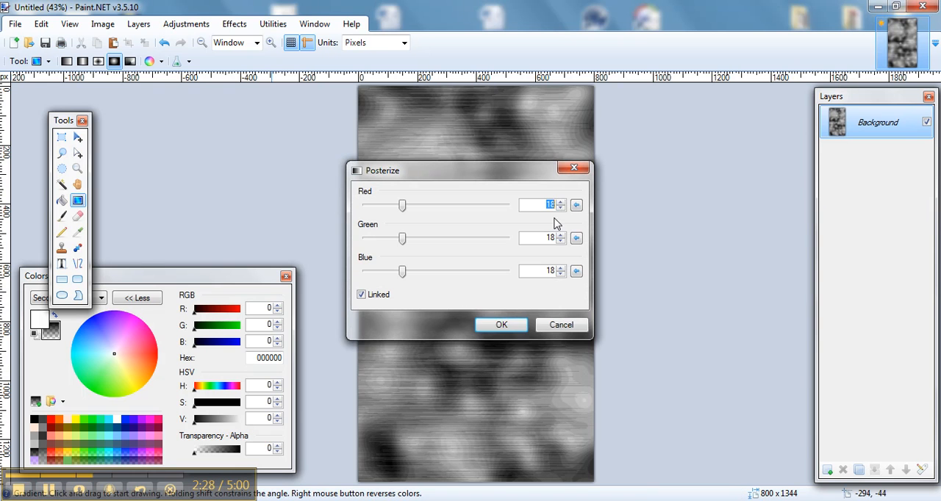
click(501, 326)
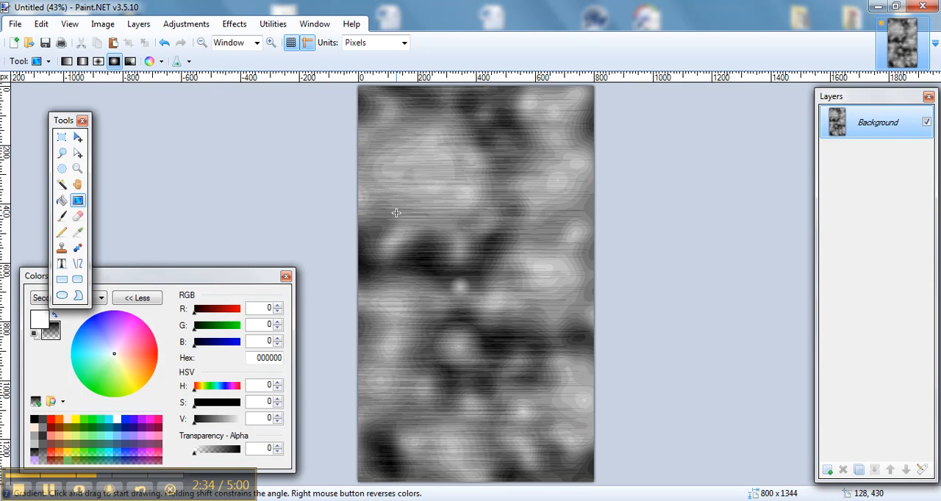
Apply High Pass with Surface Blur, radius 8, threshold 39 and High Pass Sharpen 510, leaving the image sharpening option off.
click(235, 24)
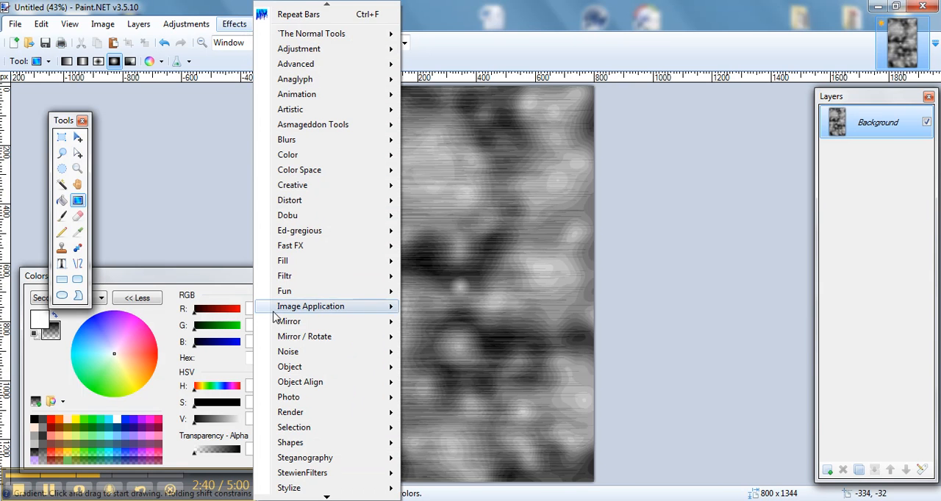
mouse_move(305, 399)
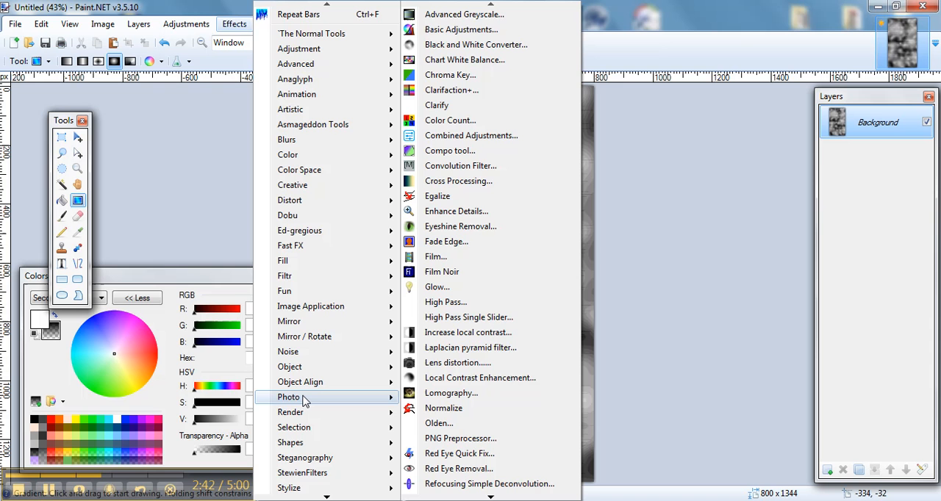
click(461, 308)
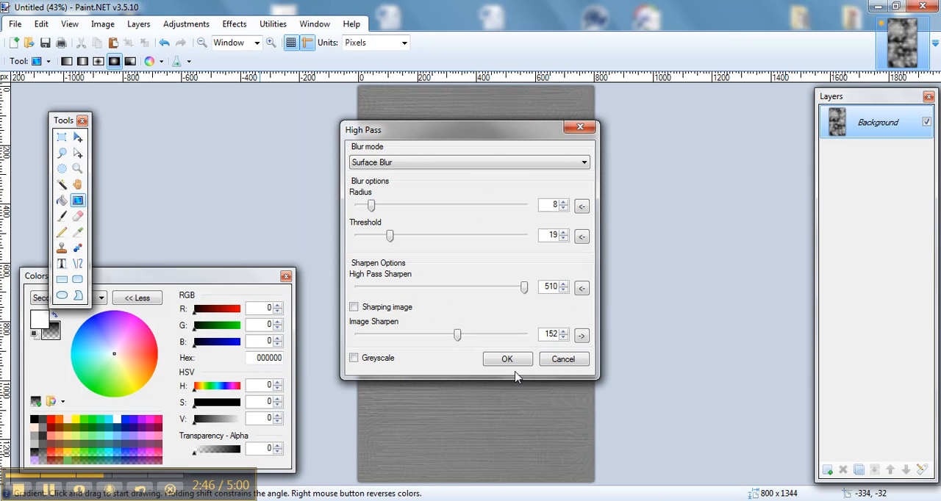
drag(479, 140, 764, 98)
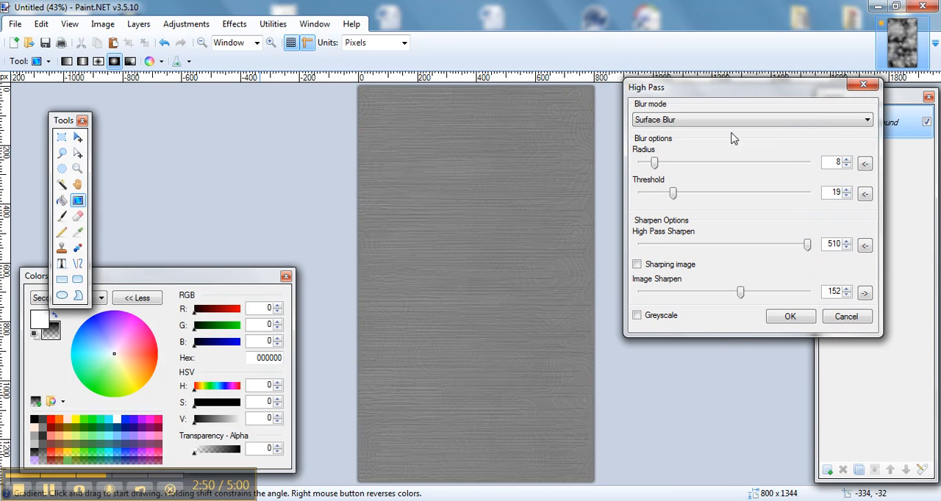
click(637, 265)
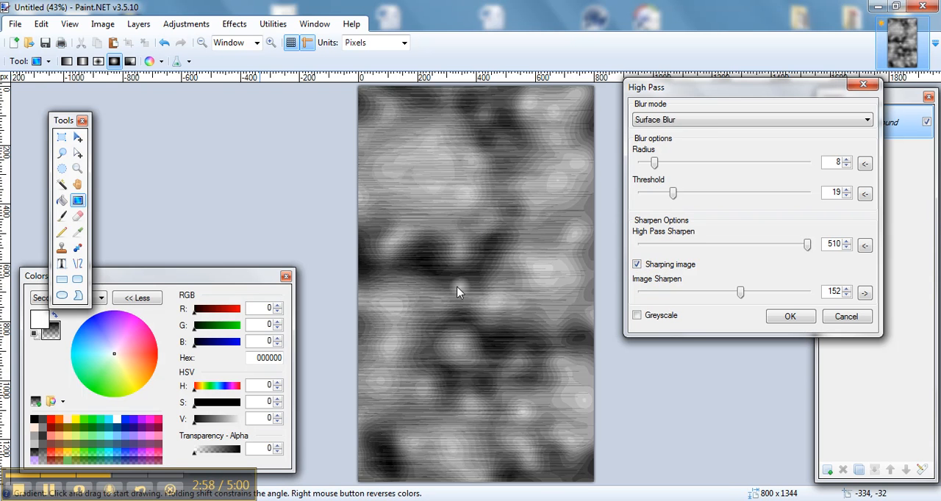
click(636, 265)
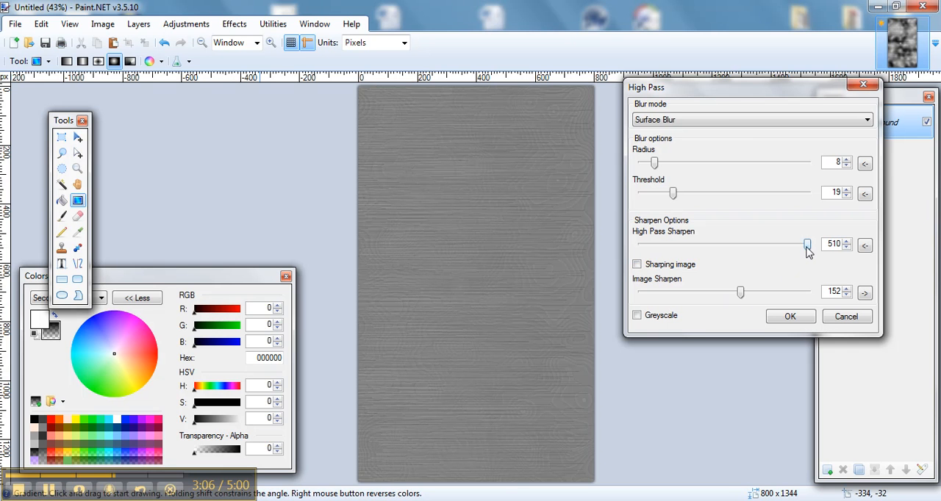
mouse_move(806, 250)
mouse_down()
mouse_move(745, 256)
mouse_move(811, 261)
mouse_up()
drag(673, 194, 705, 193)
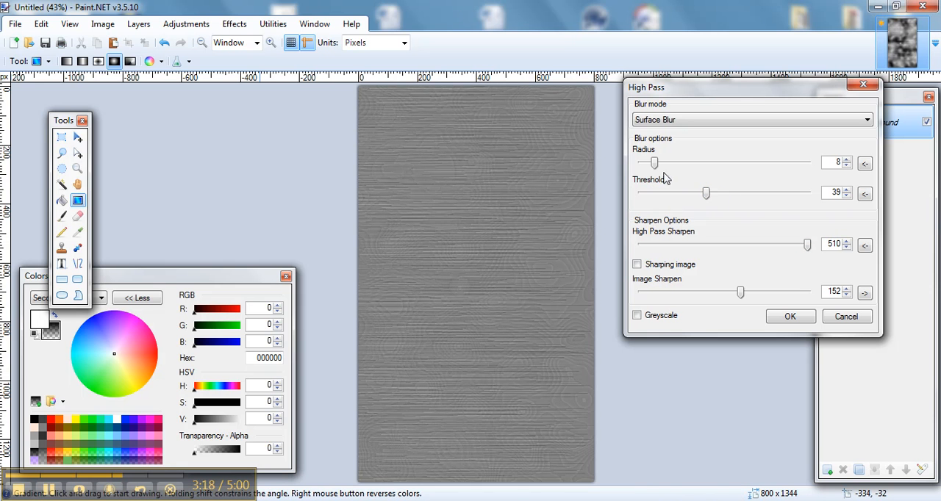
mouse_move(657, 167)
mouse_down()
mouse_move(676, 168)
mouse_move(660, 169)
mouse_up()
click(790, 316)
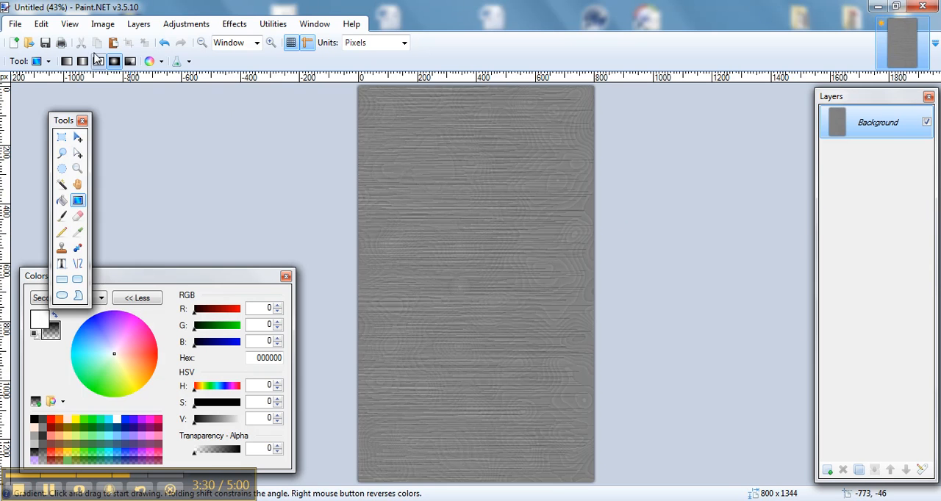
Widen the canvas to a print width of 32 inches, keeping the image anchored in the middle.
click(94, 29)
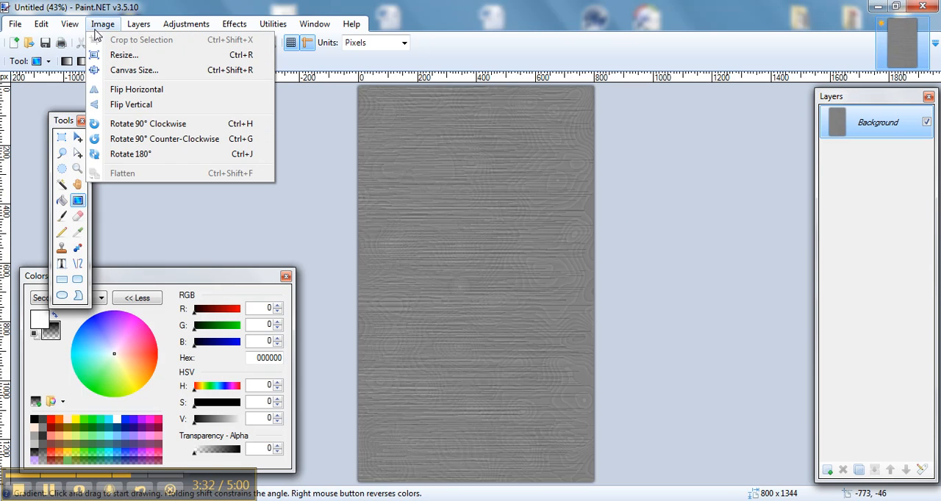
click(104, 69)
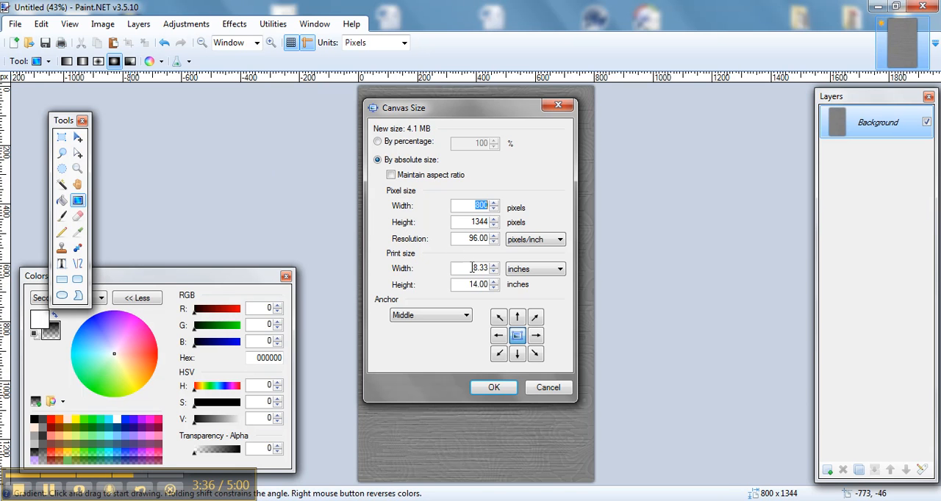
drag(474, 267, 497, 272)
text(32)
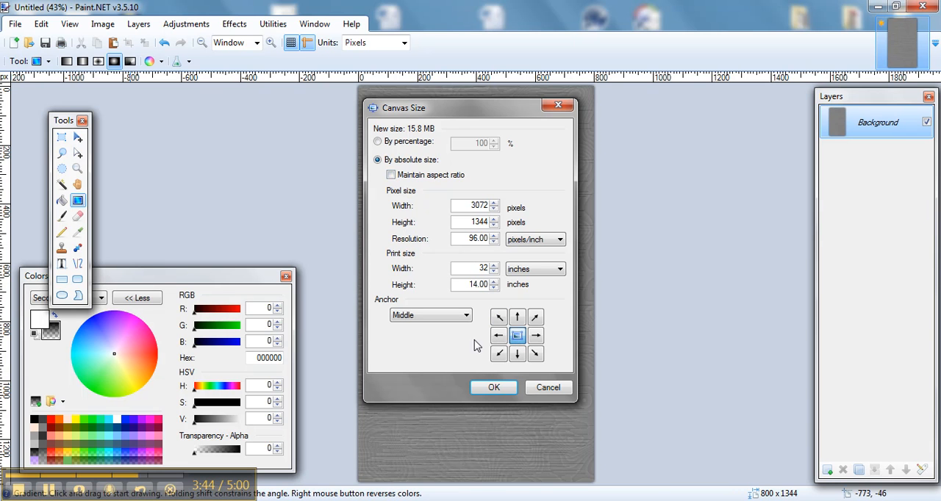
click(487, 391)
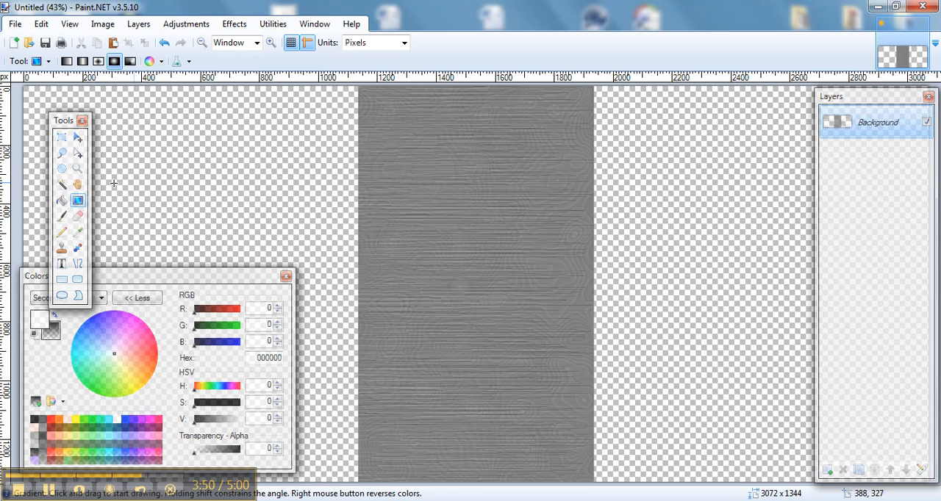
Select the grey grain strip by selecting the transparent areas on both sides with the Magic Wand and inverting the selection.
click(62, 184)
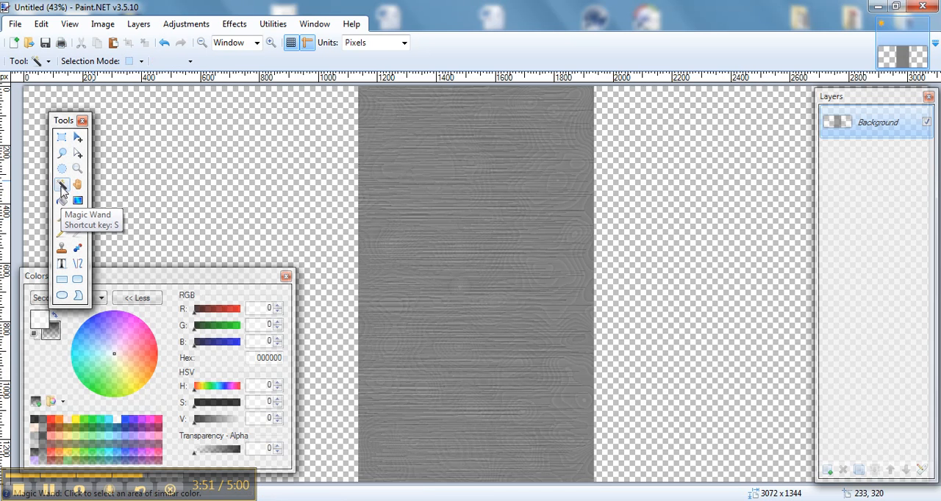
click(167, 191)
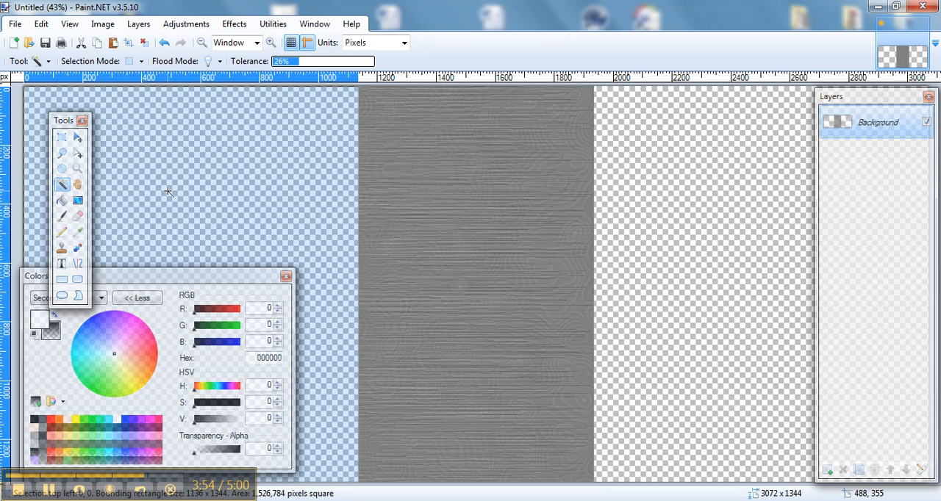
ctrl+click(717, 182)
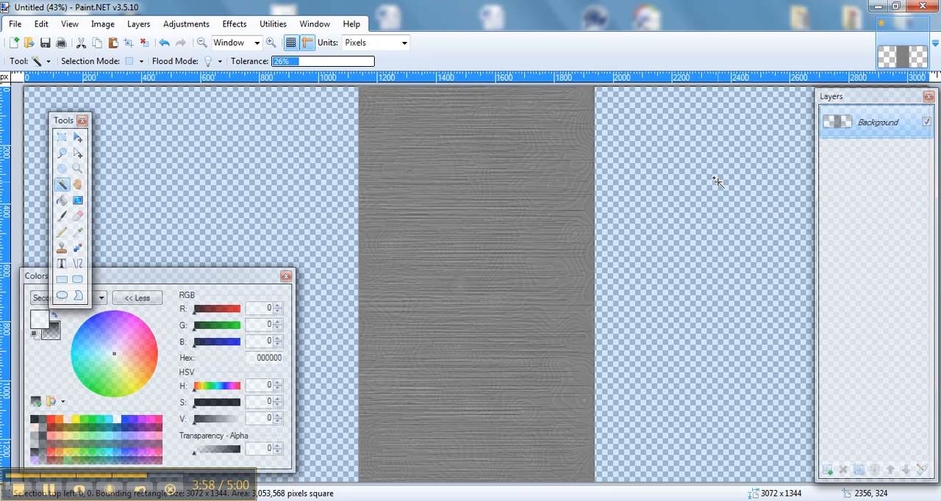
click(41, 24)
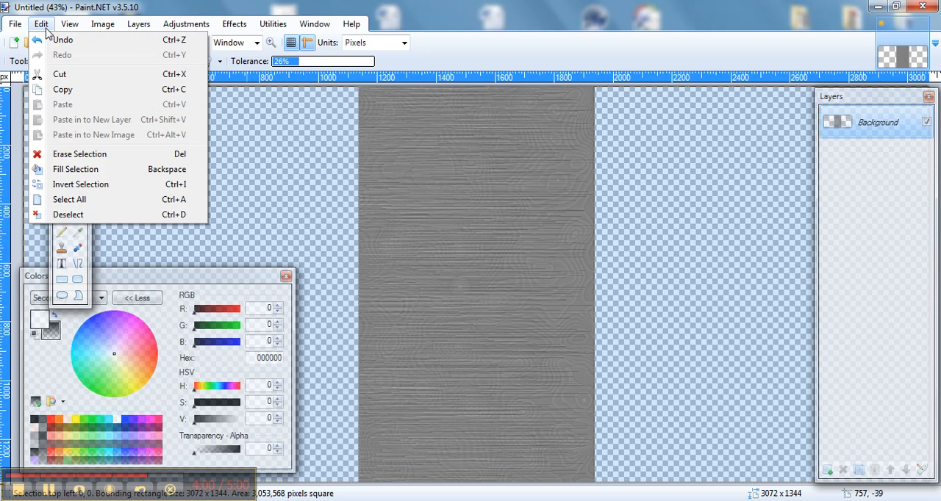
click(78, 184)
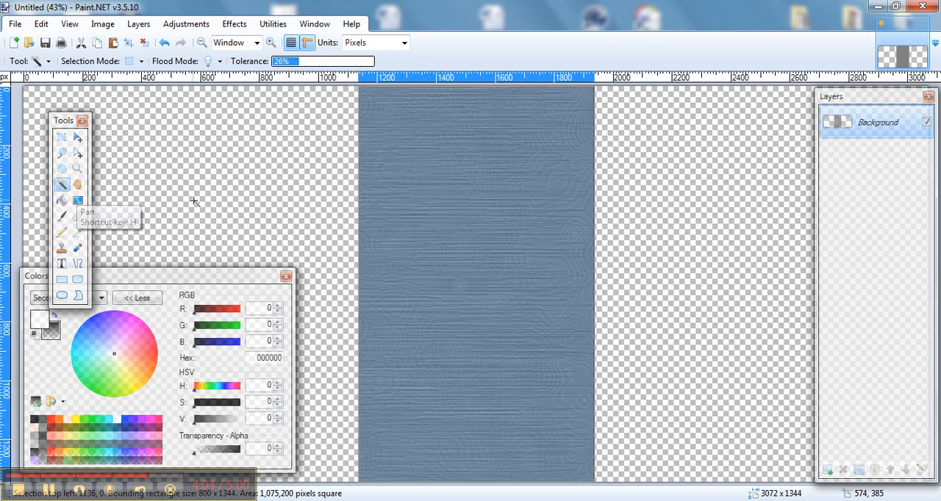
Stretch the selected grain strip horizontally in both directions until it covers the full canvas width.
click(78, 137)
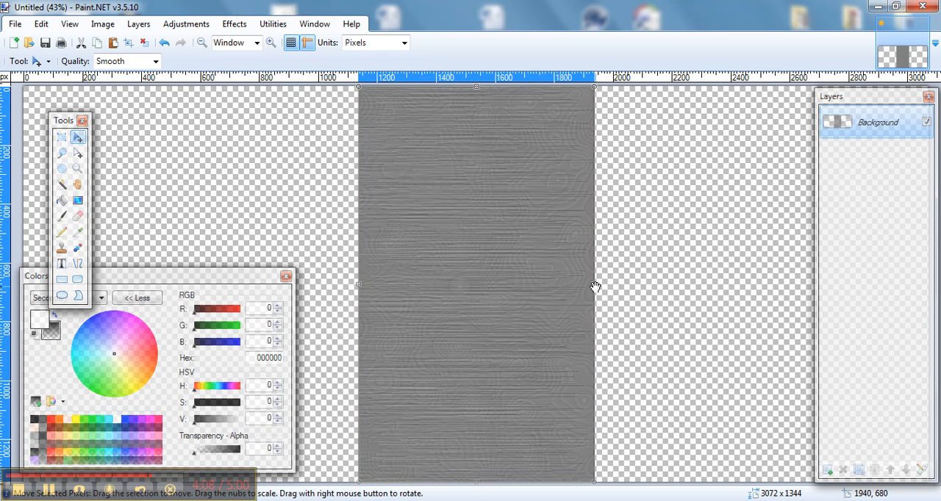
drag(596, 285, 940, 297)
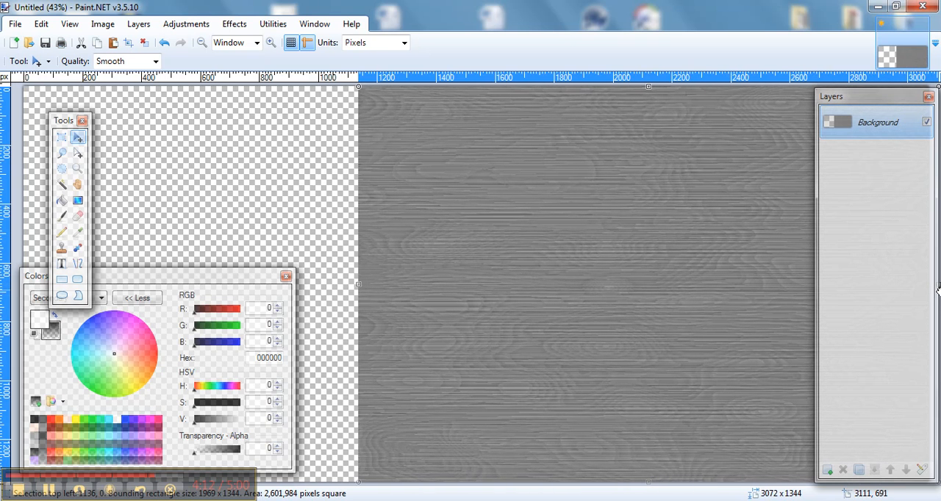
drag(357, 284, 11, 250)
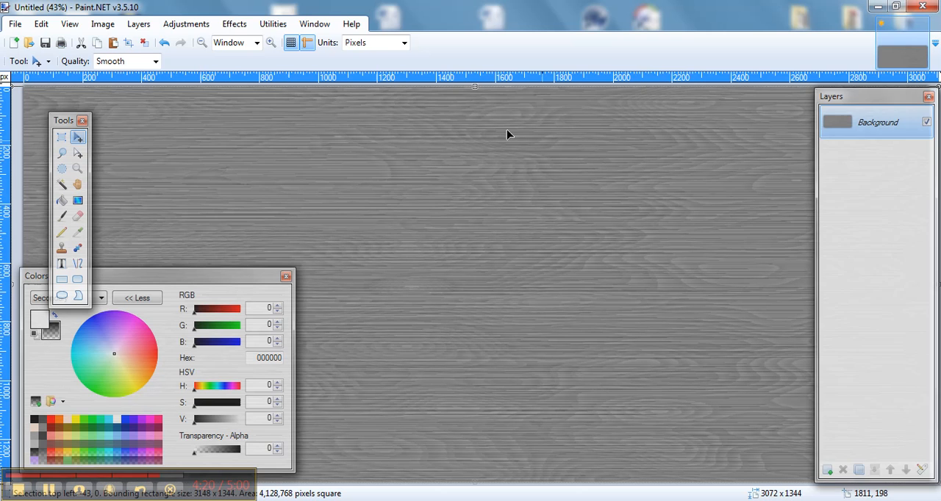
Add a new layer and fill it completely with opaque orange FFBB3D as the primary color.
click(140, 25)
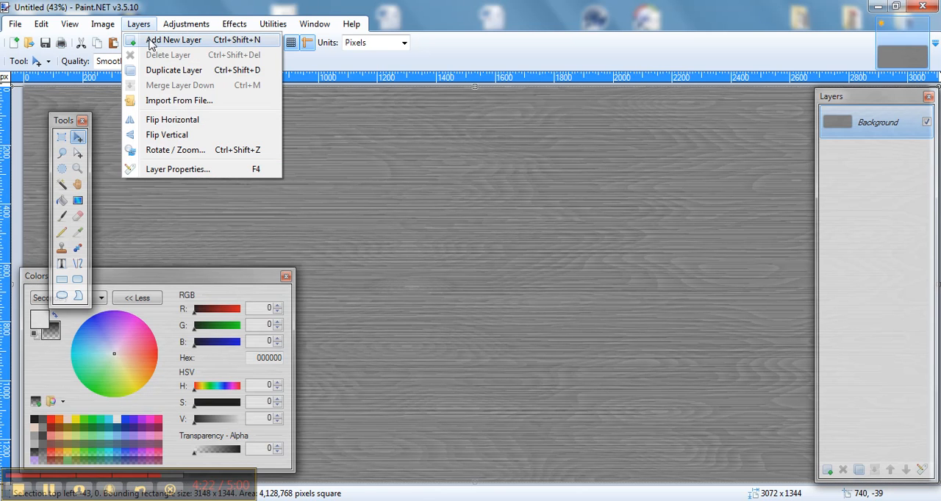
click(151, 43)
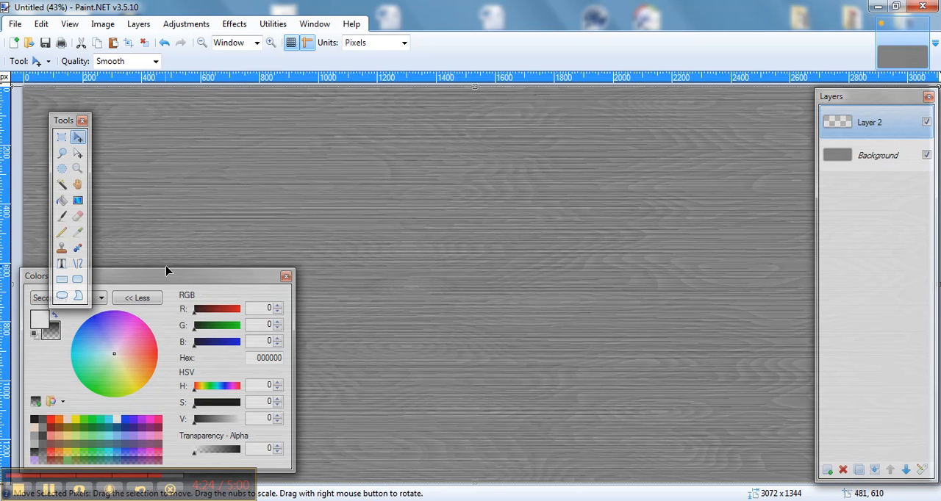
click(62, 200)
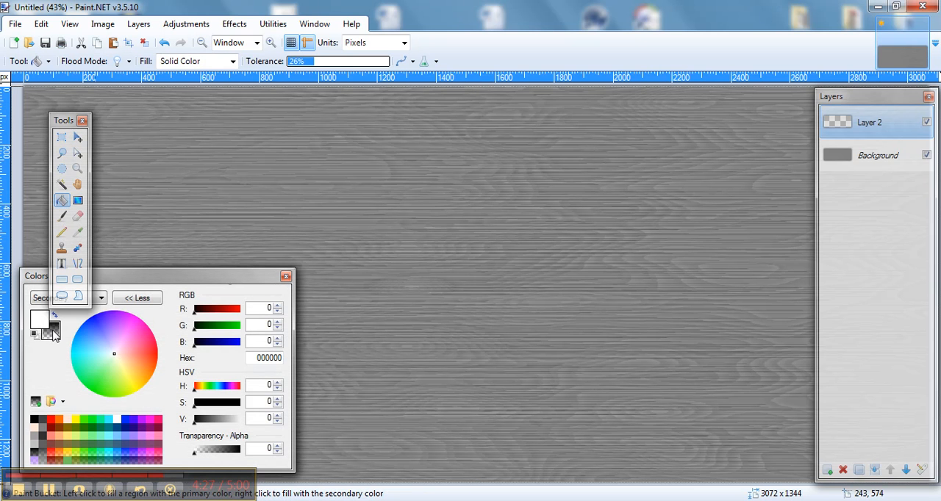
click(140, 376)
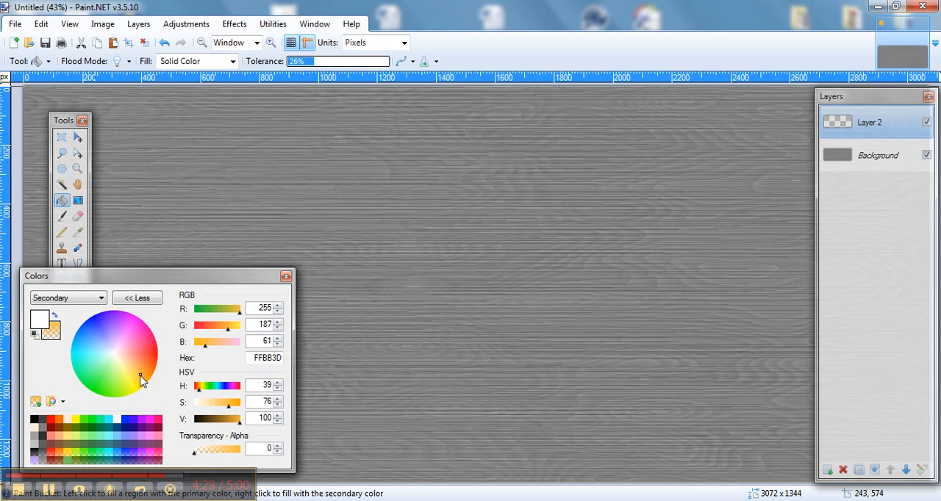
click(53, 315)
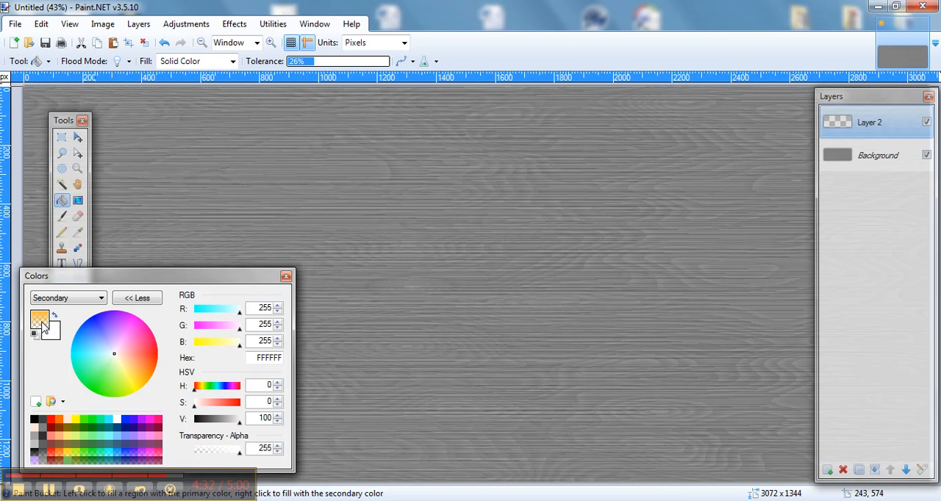
click(41, 322)
click(194, 448)
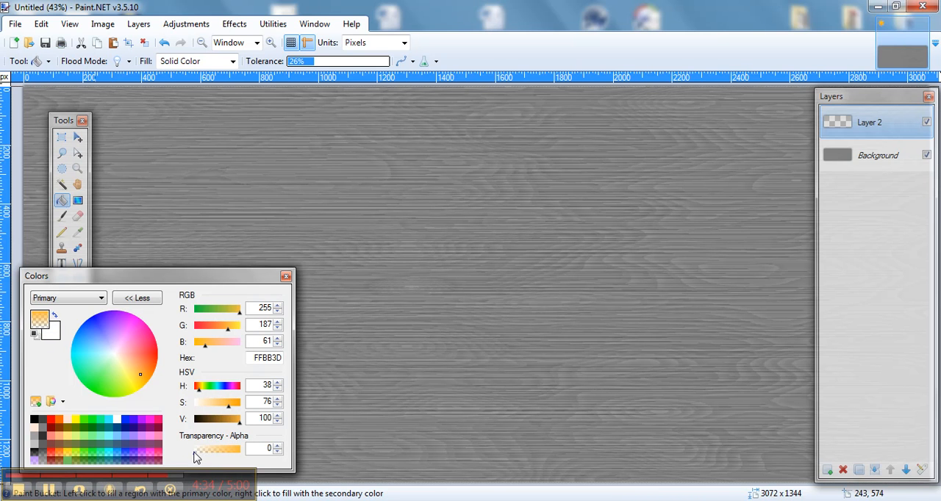
drag(202, 457, 256, 471)
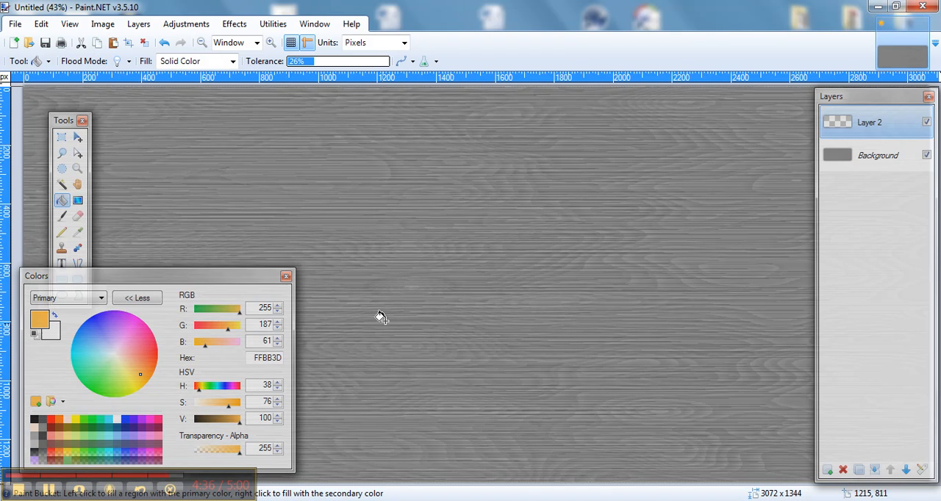
click(396, 277)
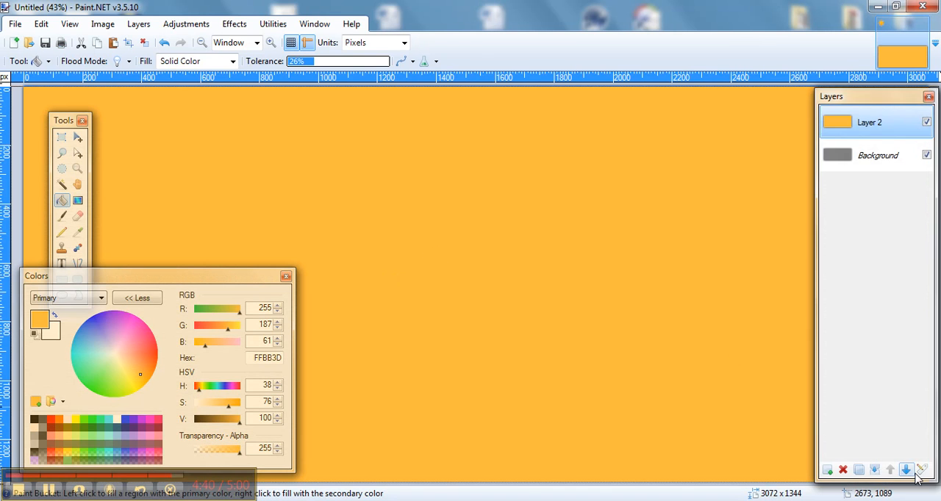
Try the Multiply blend mode on the orange layer, and set its blend mode to Color Burn.
click(920, 469)
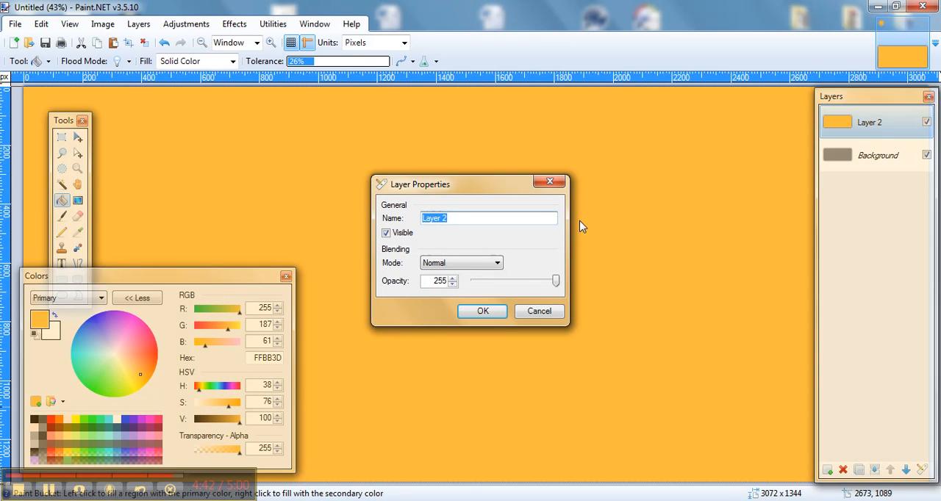
click(493, 266)
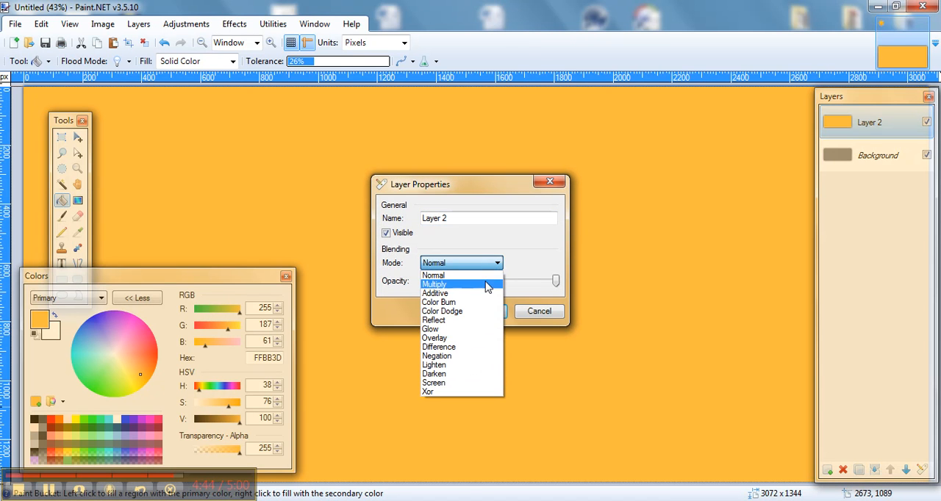
click(485, 286)
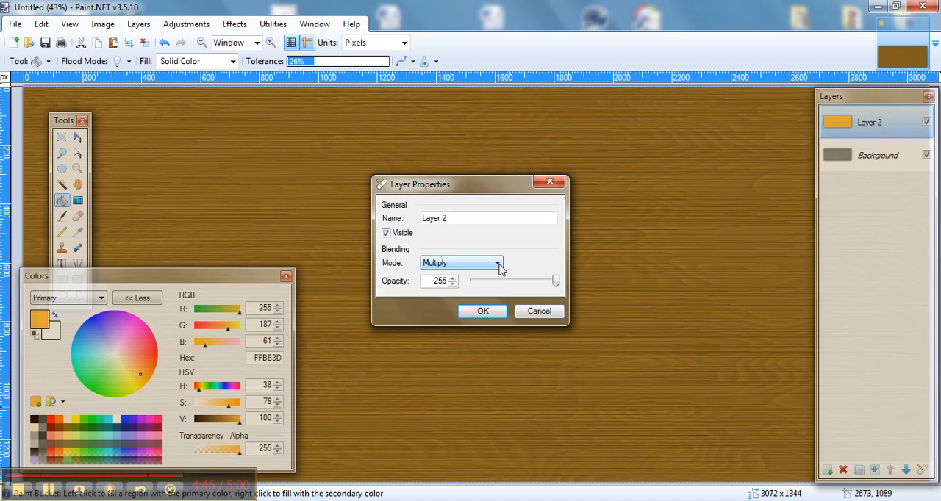
click(498, 266)
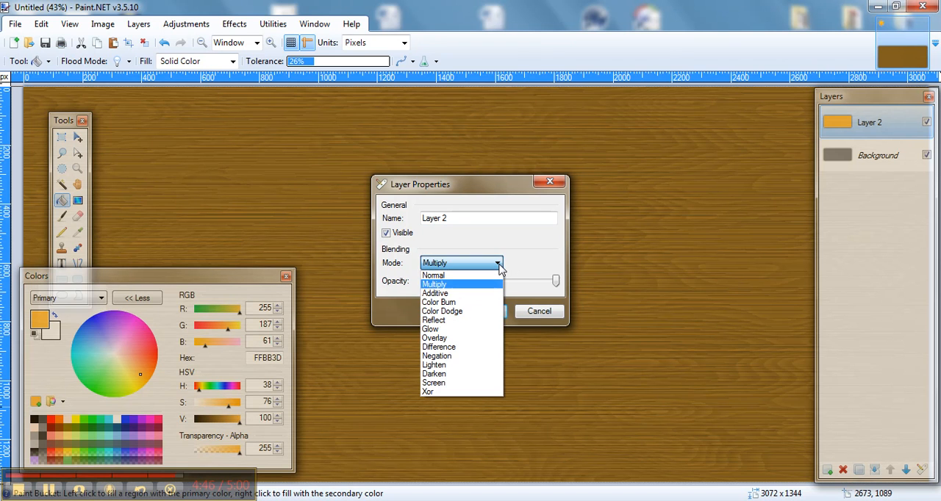
click(489, 302)
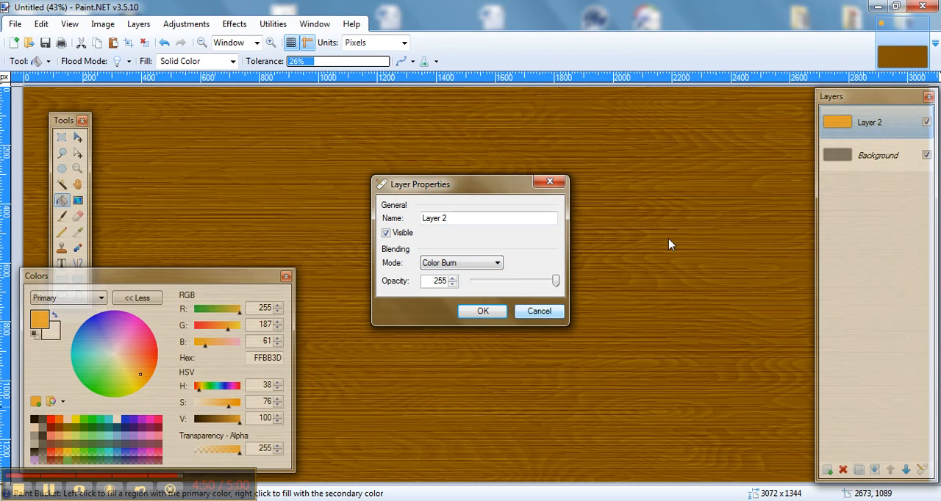